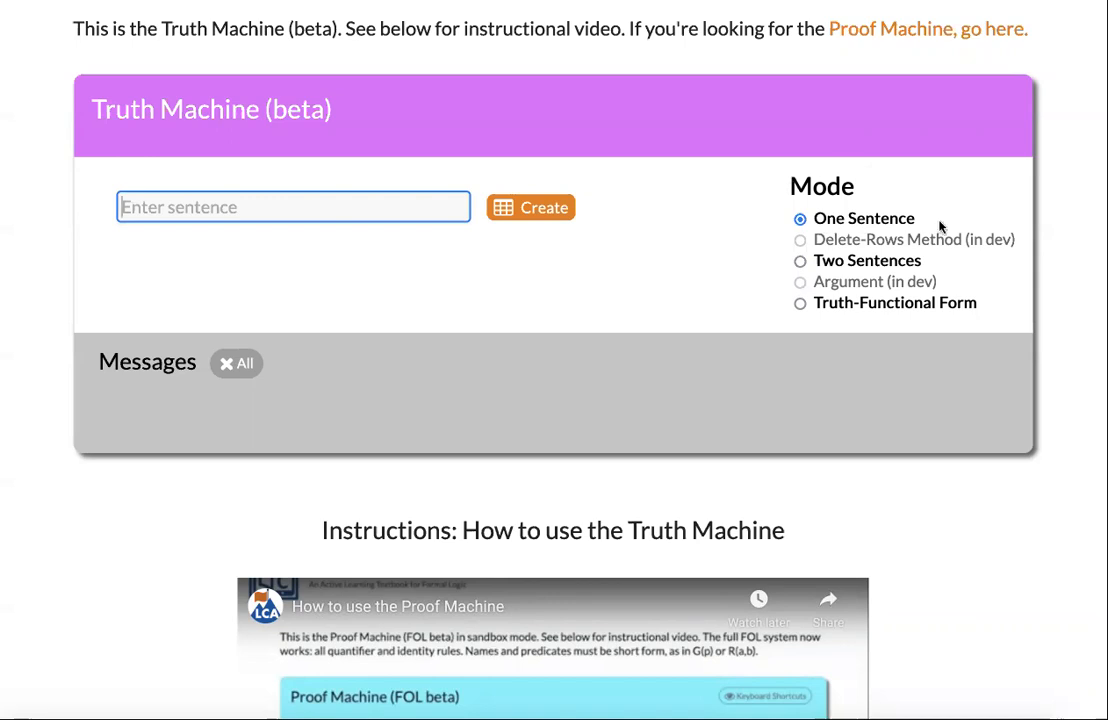
- Create a truth table for Pv~Q in One Sentence mode
left_click(800, 262)
left_click(800, 219)
type("P")
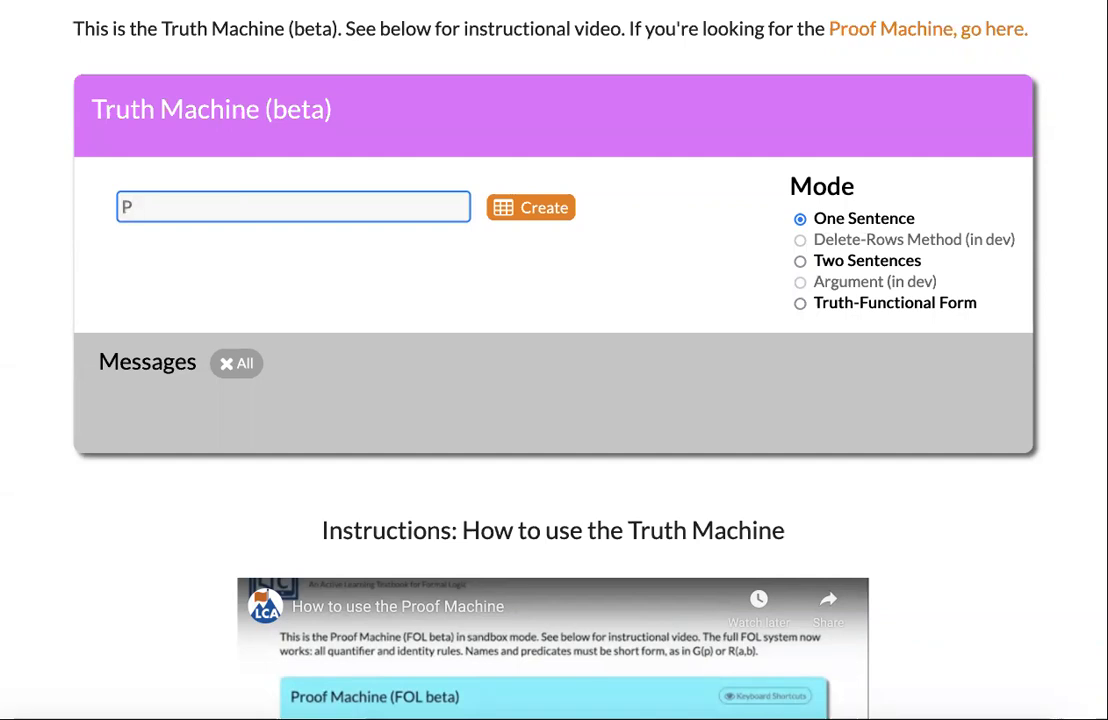
type("v~Q")
left_click(515, 213)
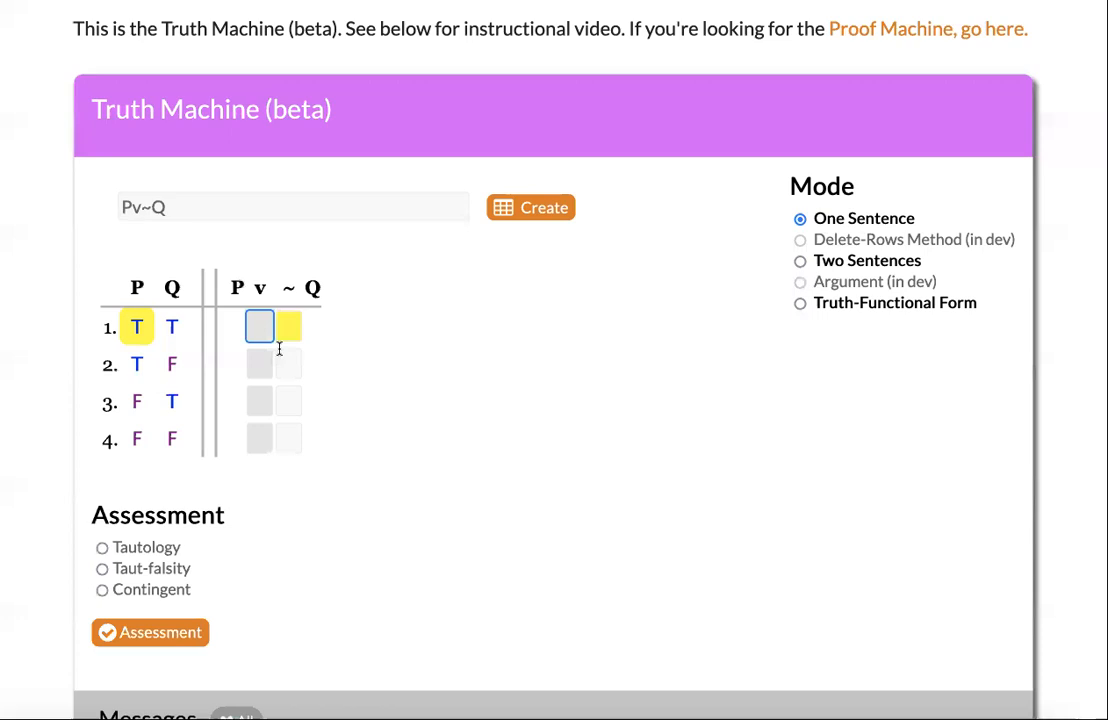
- Fill rows 1 to 4 of the negation column with F, T, F, F
left_click(262, 504)
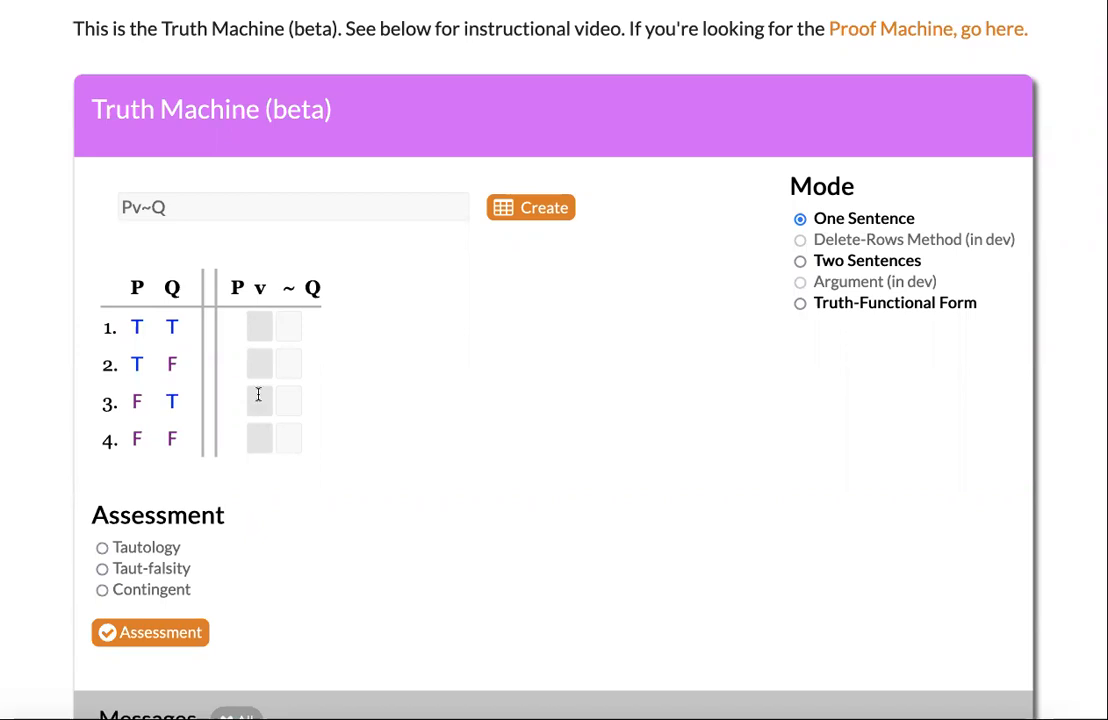
left_click(260, 321)
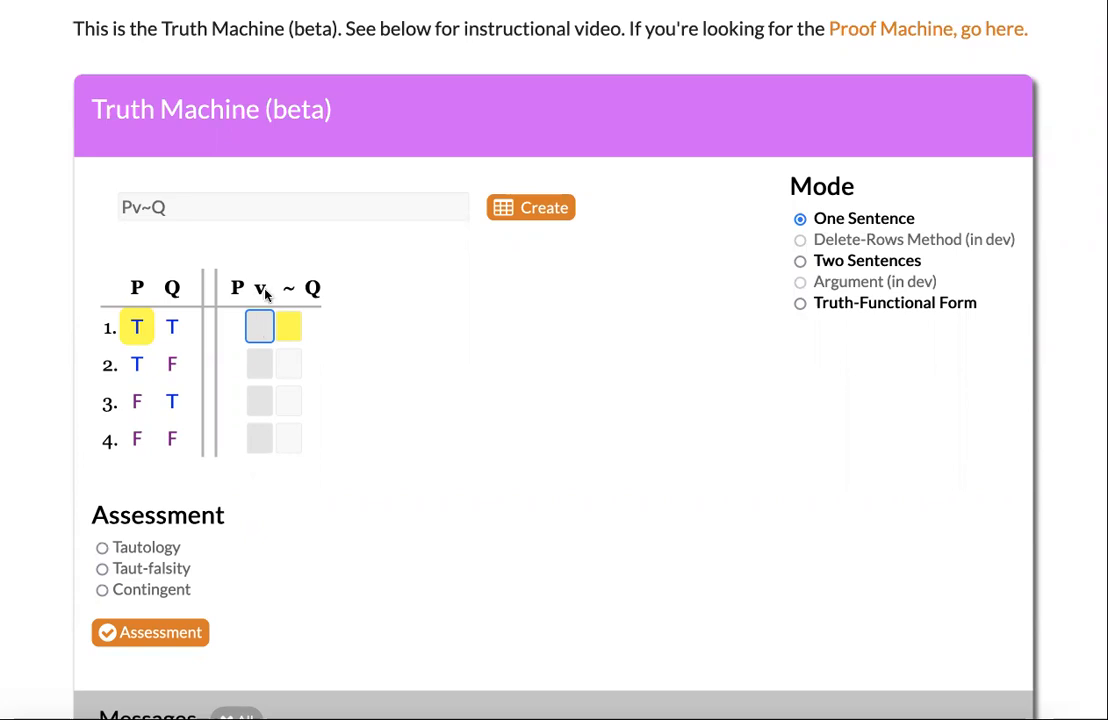
key("Tab")
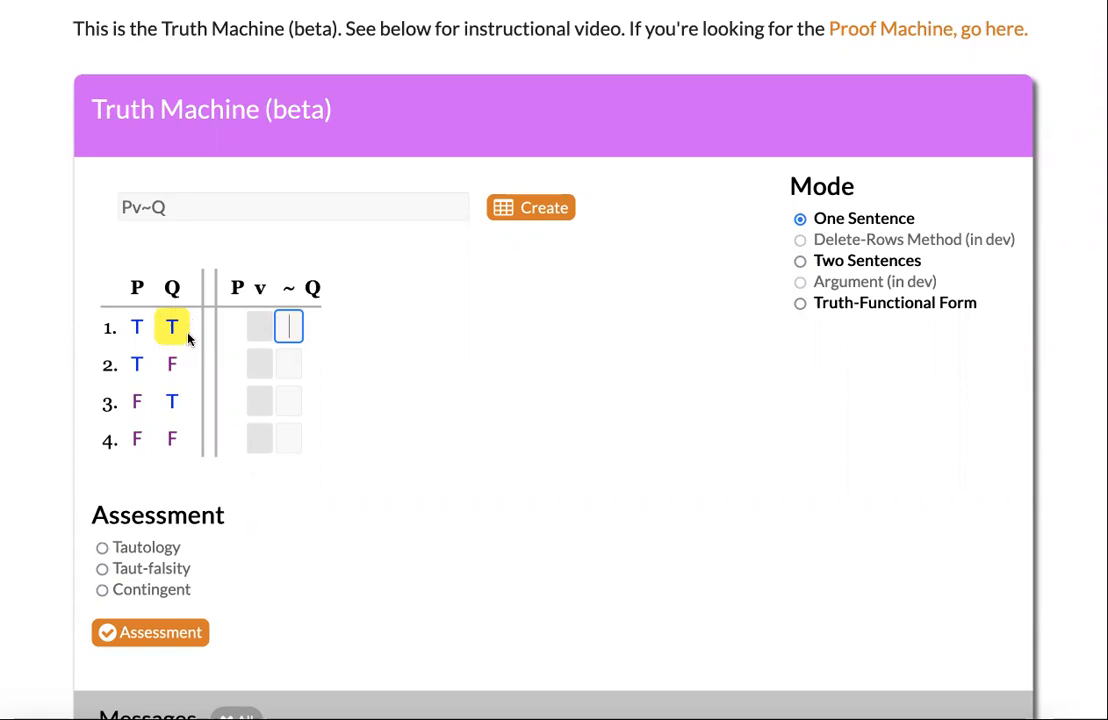
type("F")
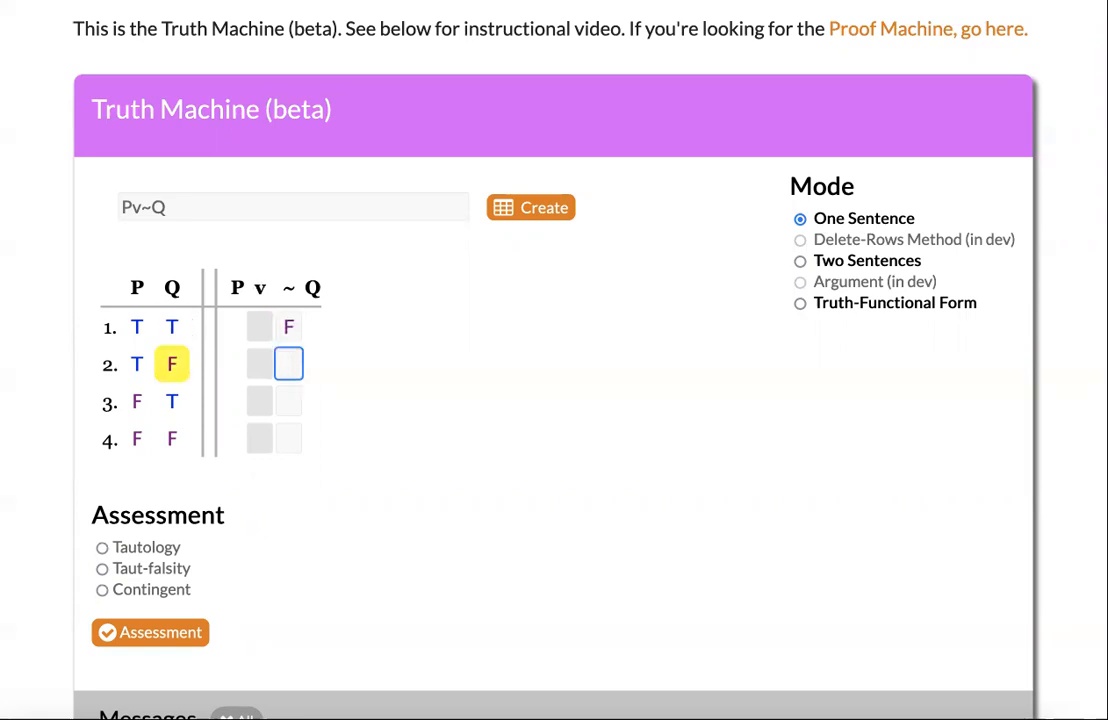
left_click(289, 401)
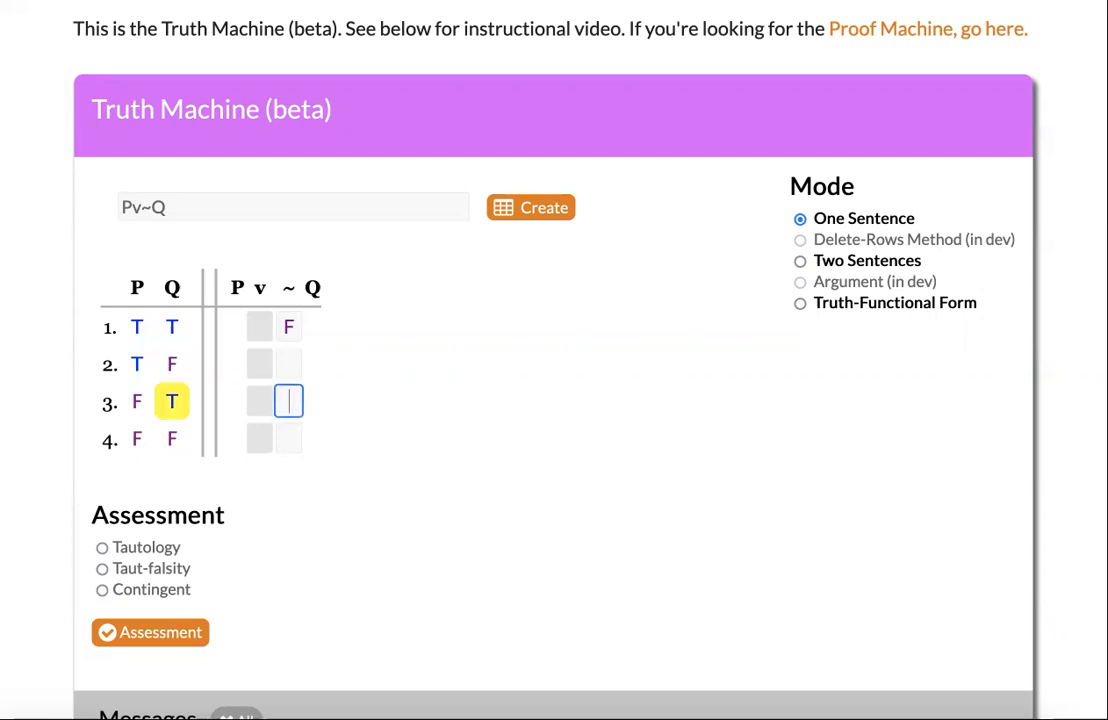
left_click(289, 364)
type("T")
type("F")
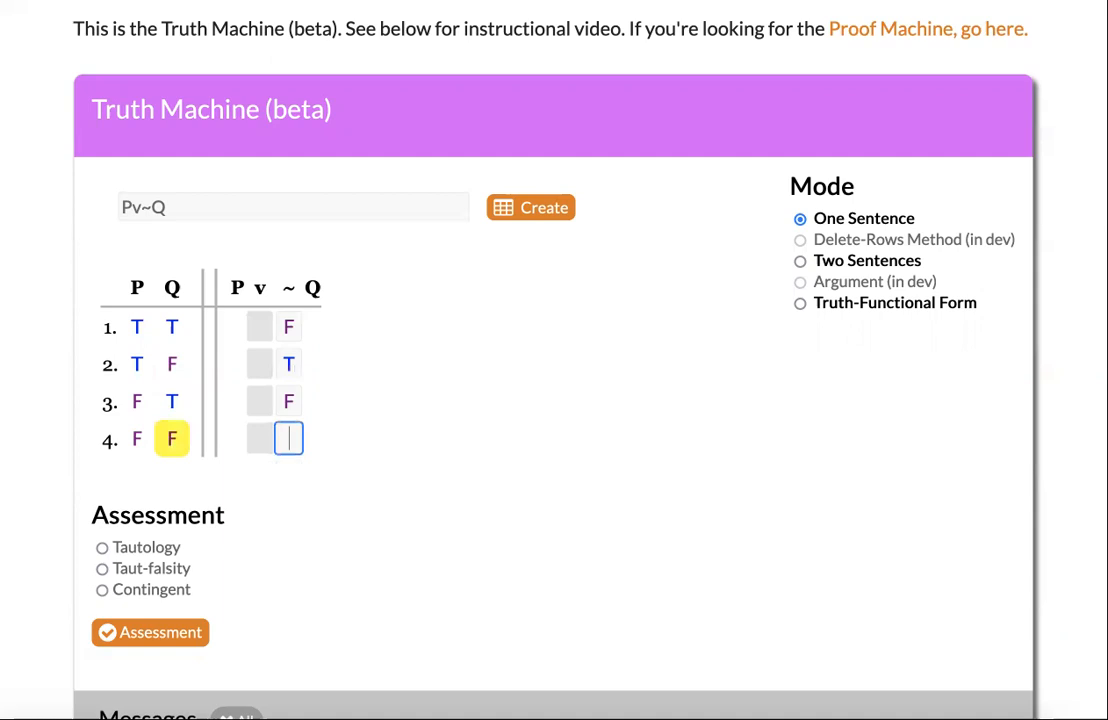
type("F")
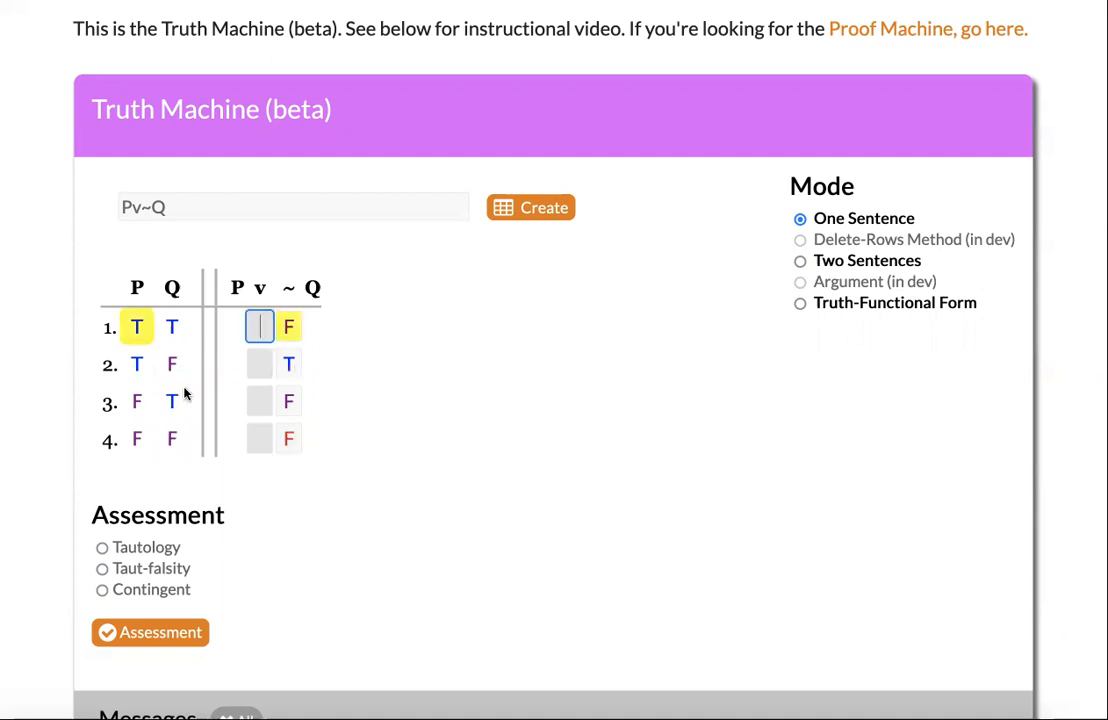
- Correct the negation column's value in row 4 to T
left_click(290, 442)
left_click(292, 502)
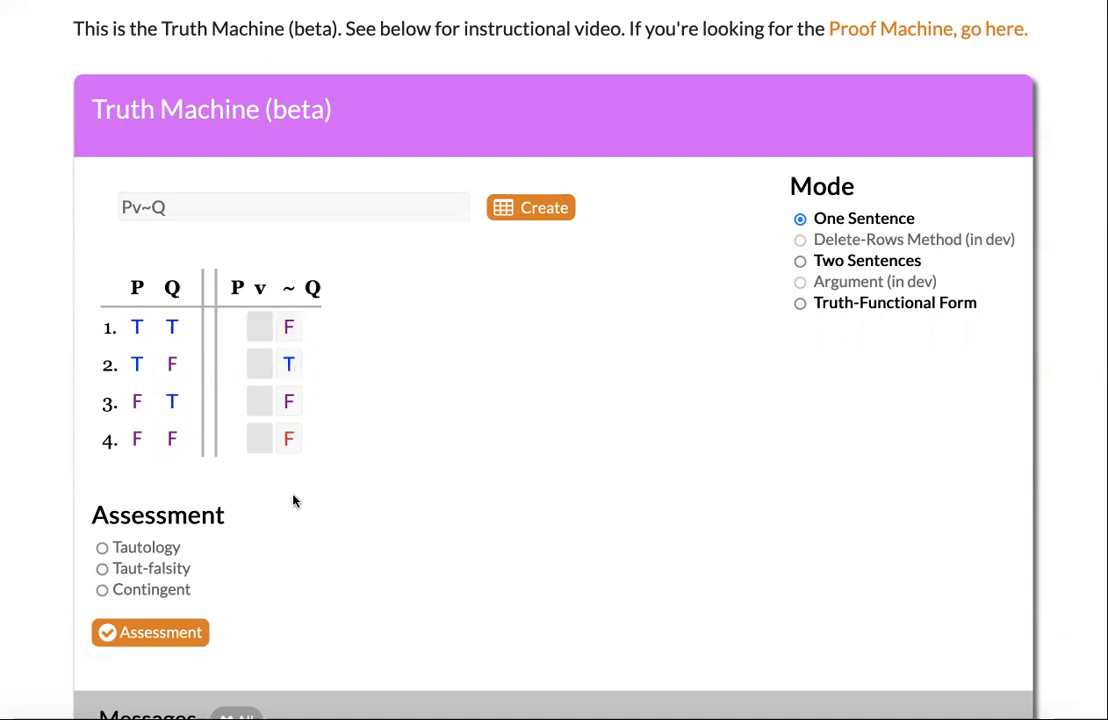
left_click(290, 439)
type("T")
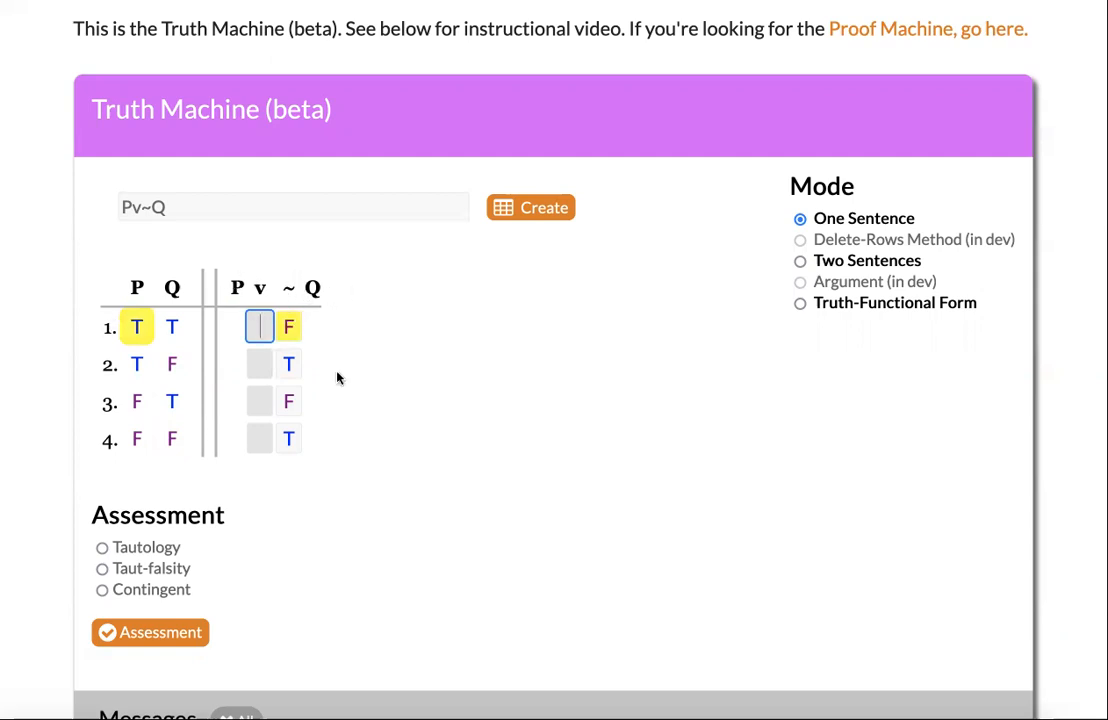
- Fill the disjunction column with T, T, F, T and submit Contingent as the sentence's assessment
type("TTFT")
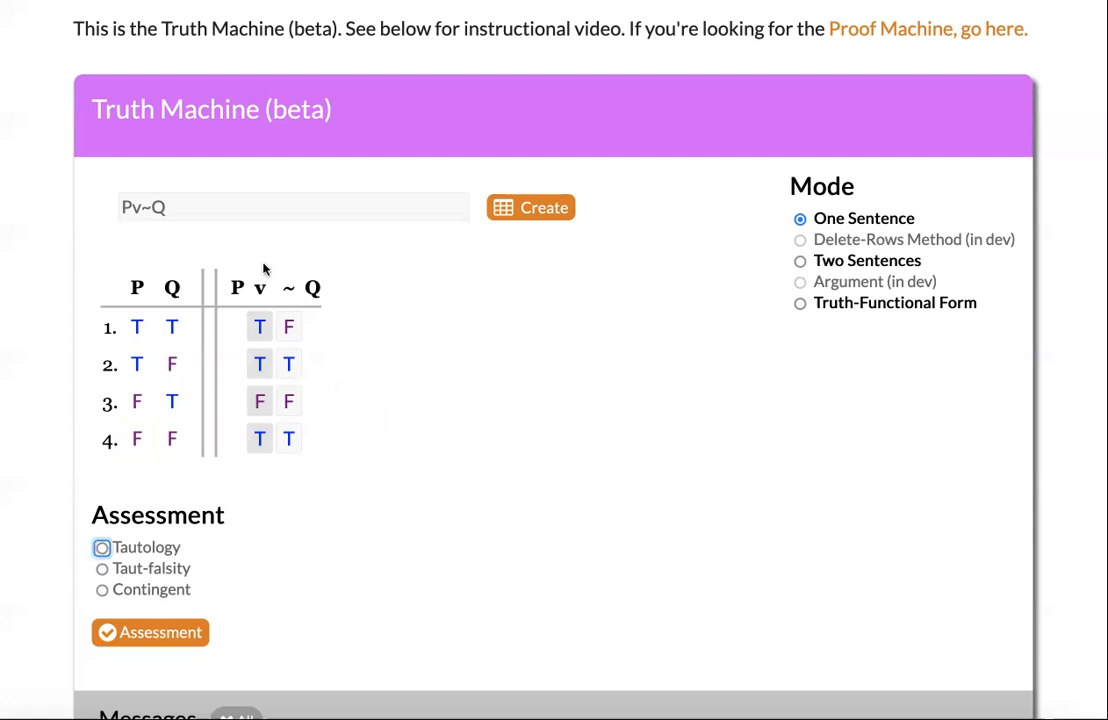
left_click(144, 591)
left_click(160, 634)
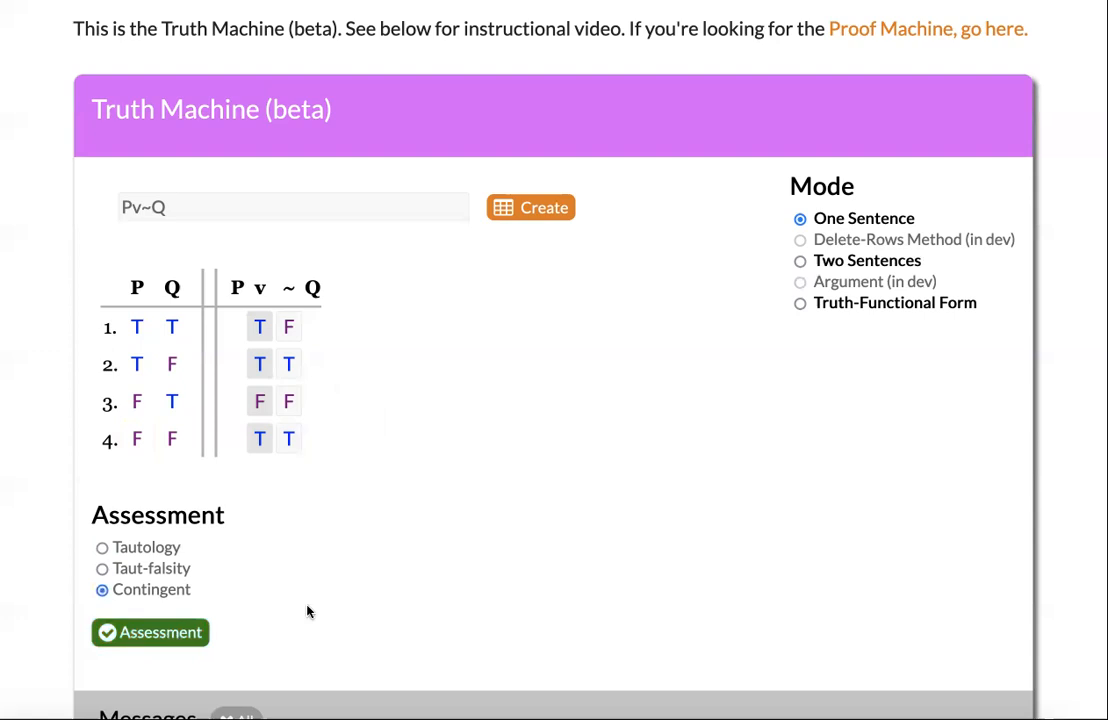
- Create a truth table in Two Sentences mode with PvQ as sentence 1 and QvP as sentence 2
scroll(308, 611, "down", 1)
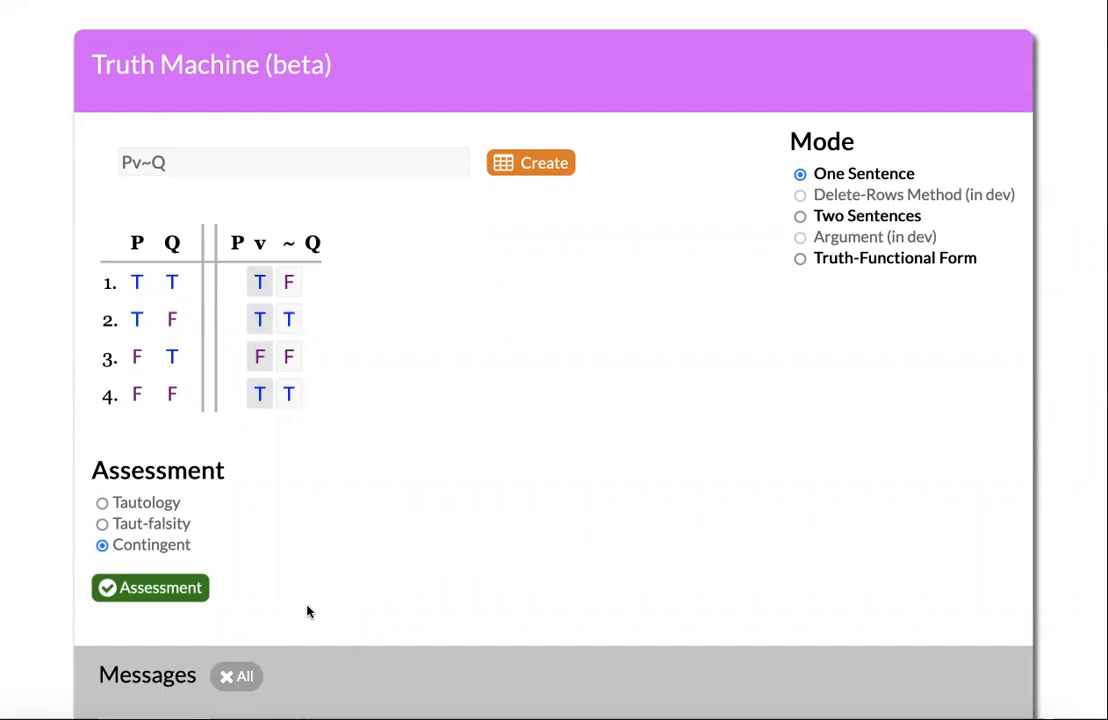
left_click(800, 216)
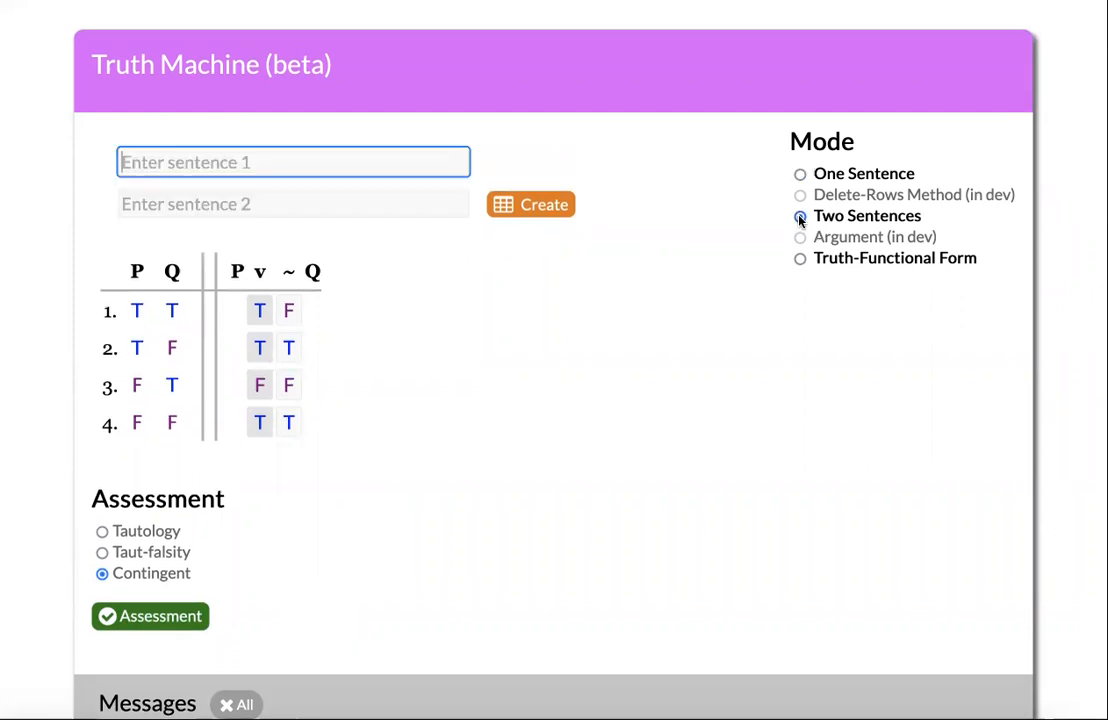
type("P")
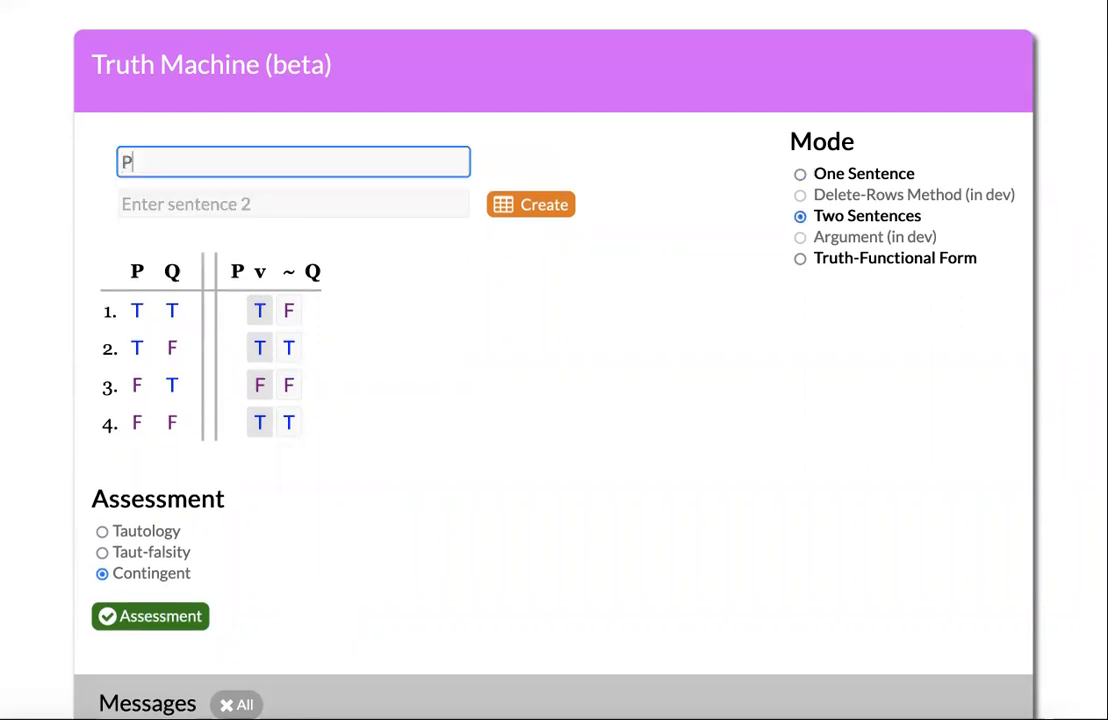
type("VQ")
left_click(179, 200)
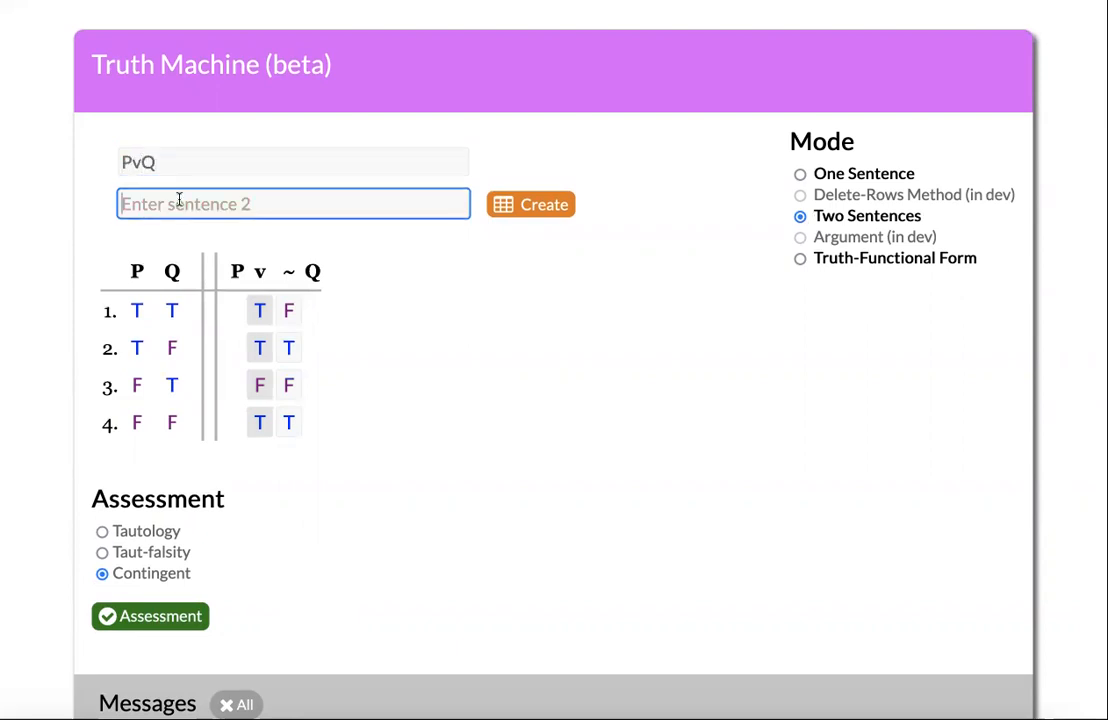
type("QvP")
key("Return")
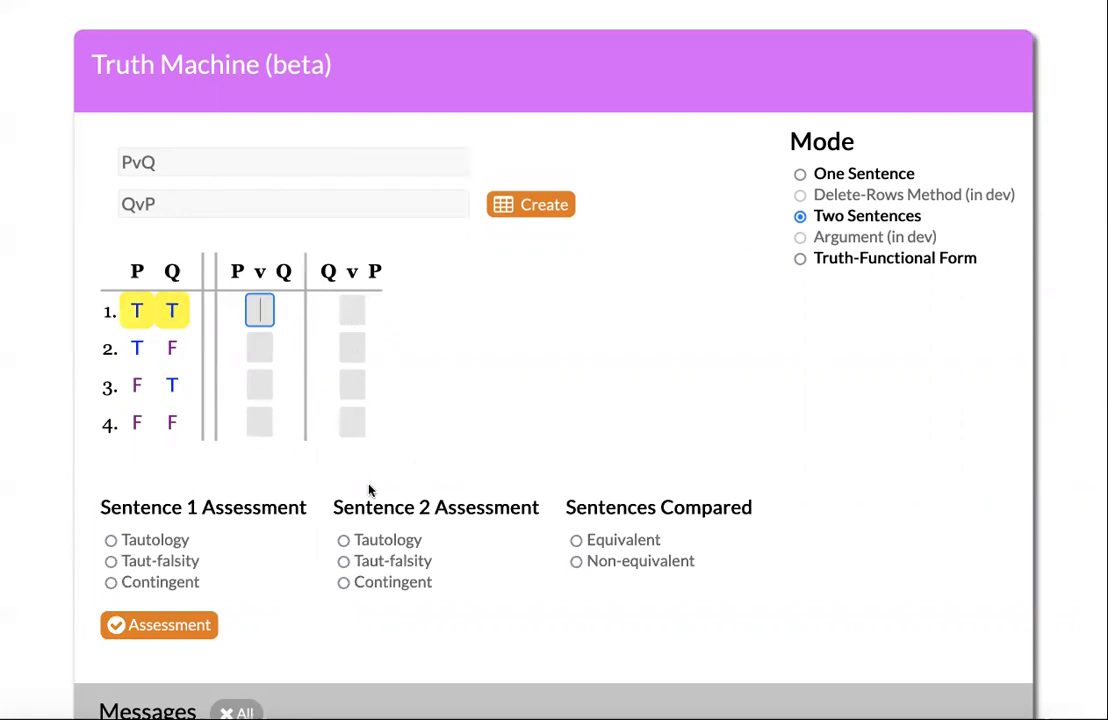
- Fill both sentence columns with T, T, T, F, and submit an assessment marking each sentence Contingent and the pair Equivalent
type("TTTF")
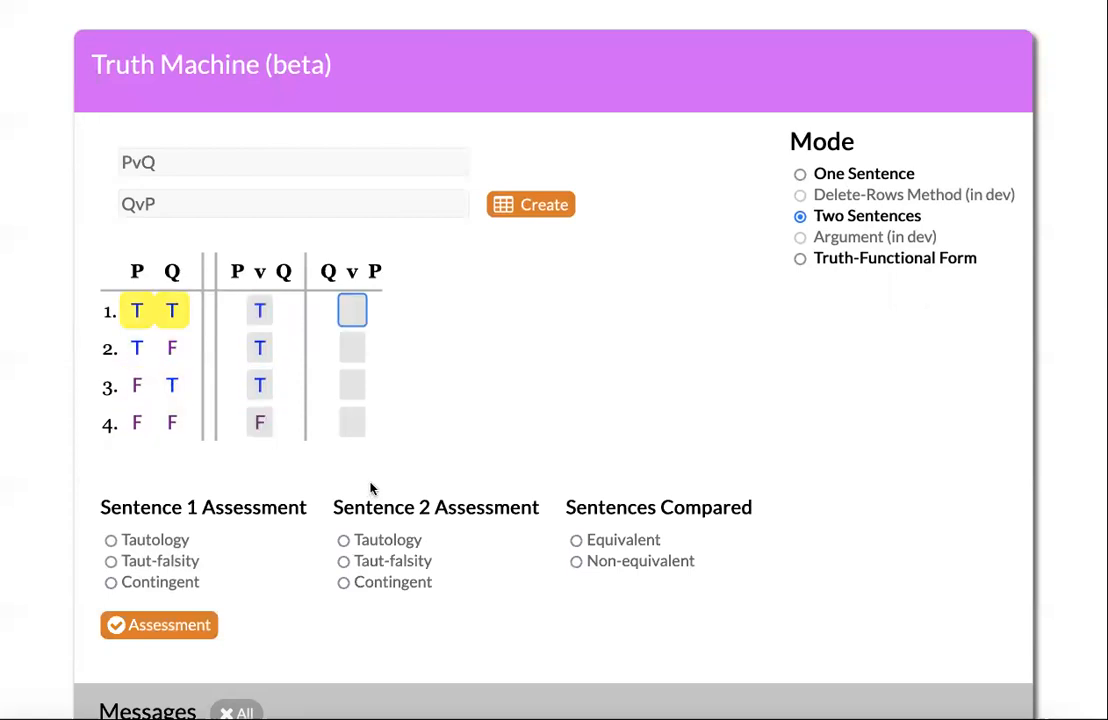
type("TTTF")
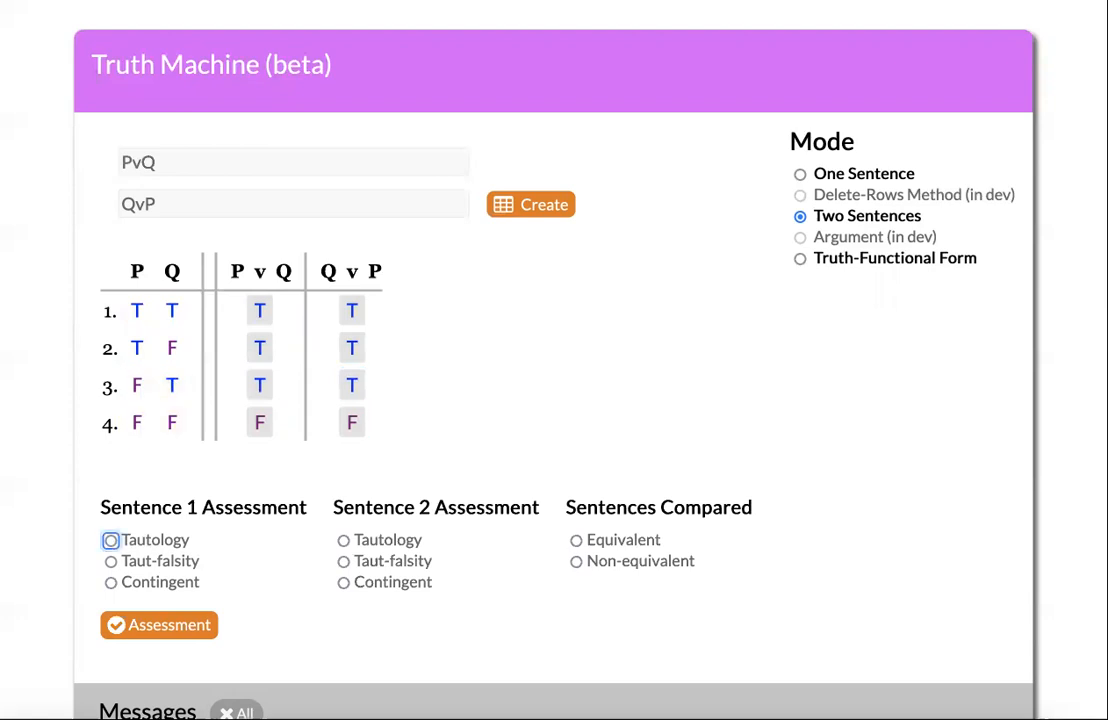
left_click(576, 540)
left_click(343, 582)
left_click(165, 583)
left_click(200, 626)
- Review the feedback messages and highlight the one about empty sentence fields
scroll(289, 626, "down", 1)
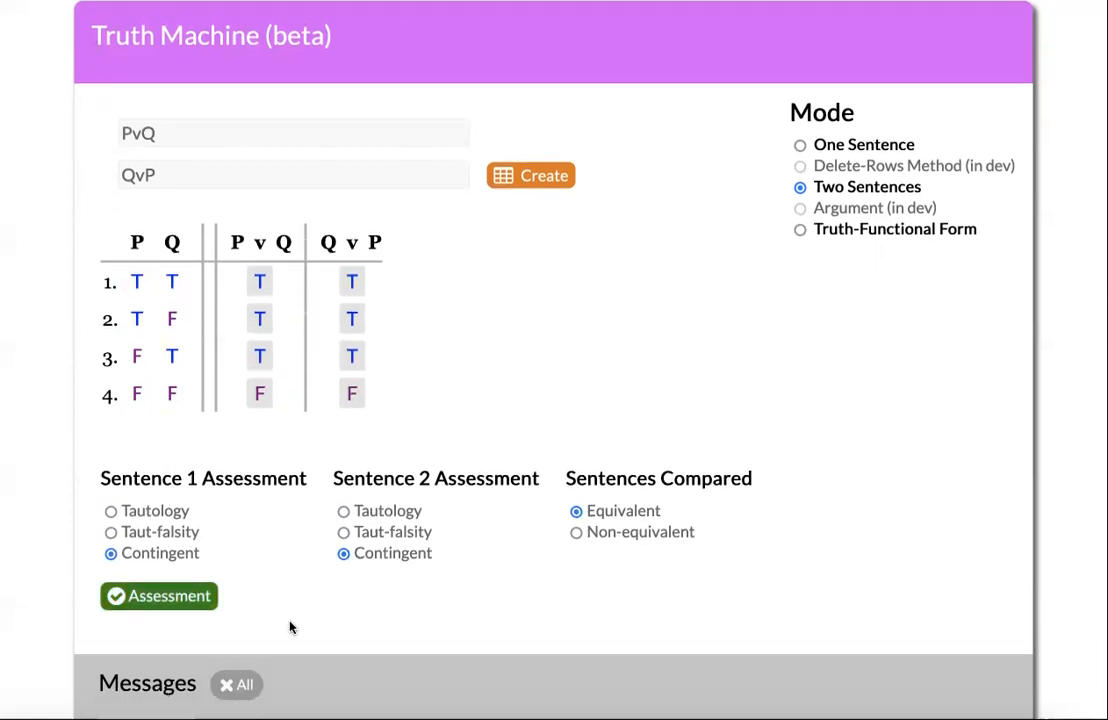
scroll(290, 627, "down", 3)
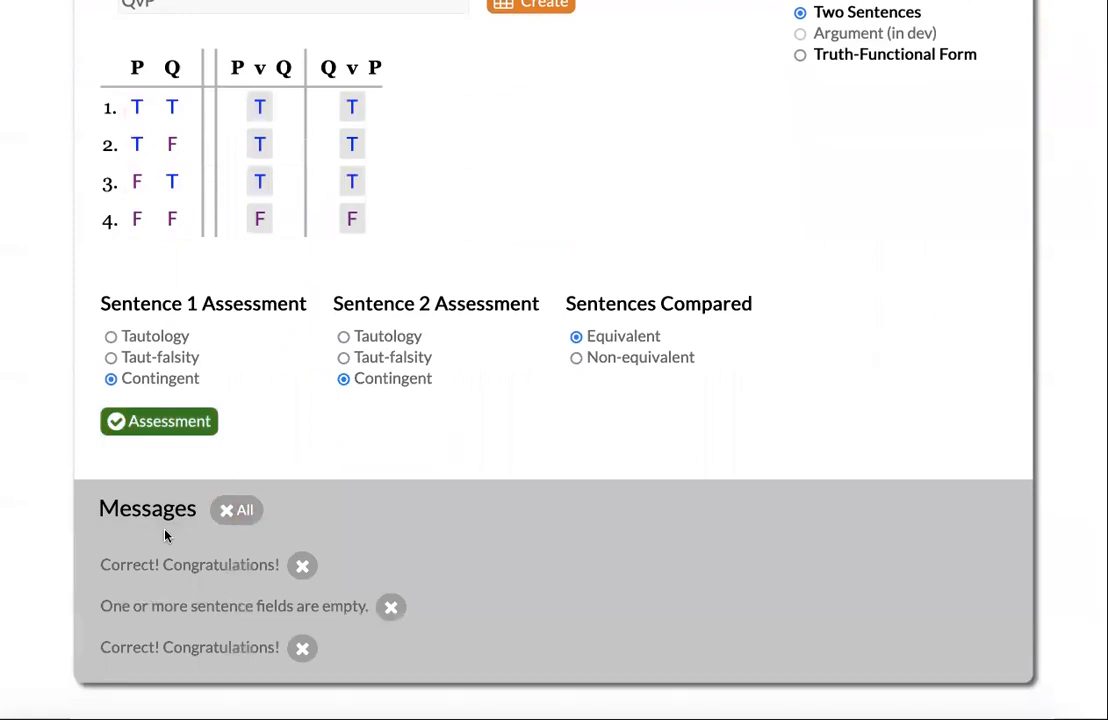
scroll(166, 534, "up", 1)
left_click_drag(97, 674, 368, 677)
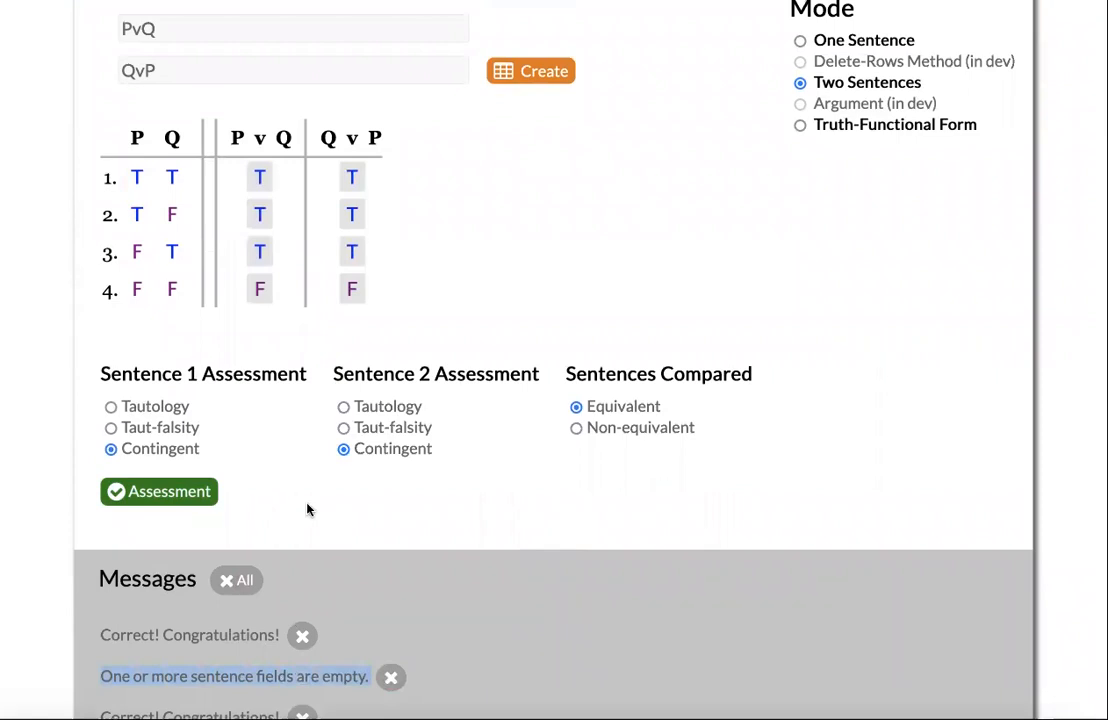
- Change sentence 2 to the incomplete Qv~ and try to create the truth table
scroll(305, 505, "up", 4)
left_click(175, 329)
key("BackSpace")
type("~")
left_click(504, 338)
left_click(191, 339)
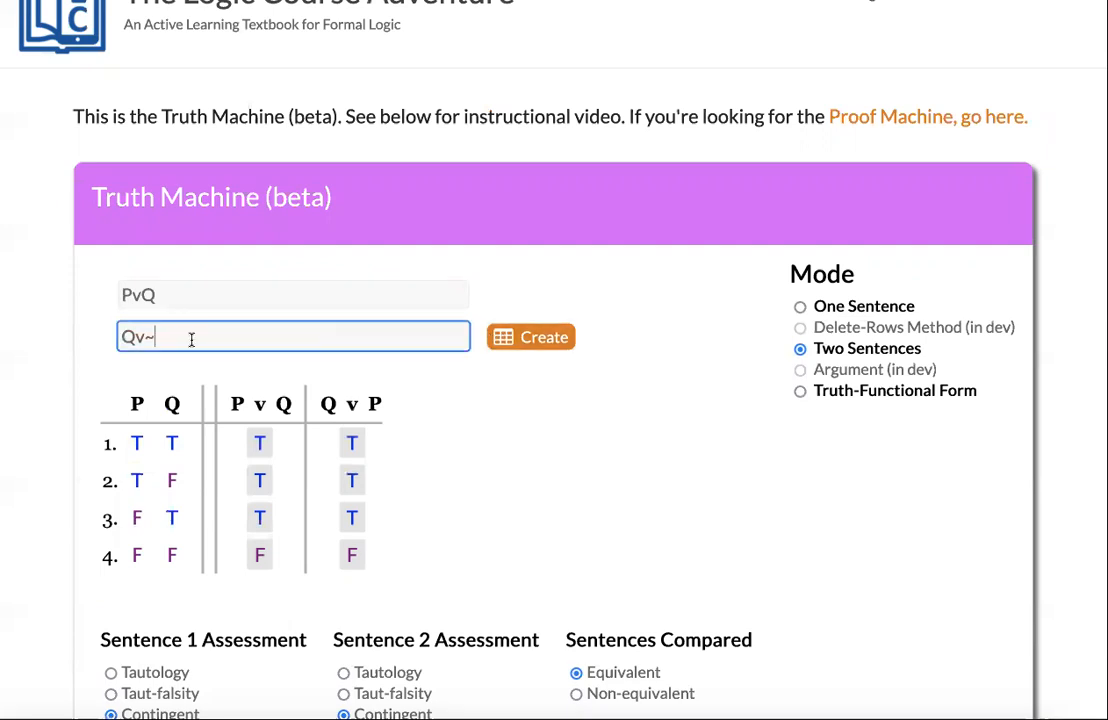
- Review the accumulated feedback messages and clear them all
scroll(291, 390, "down", 5)
scroll(308, 522, "down", 1)
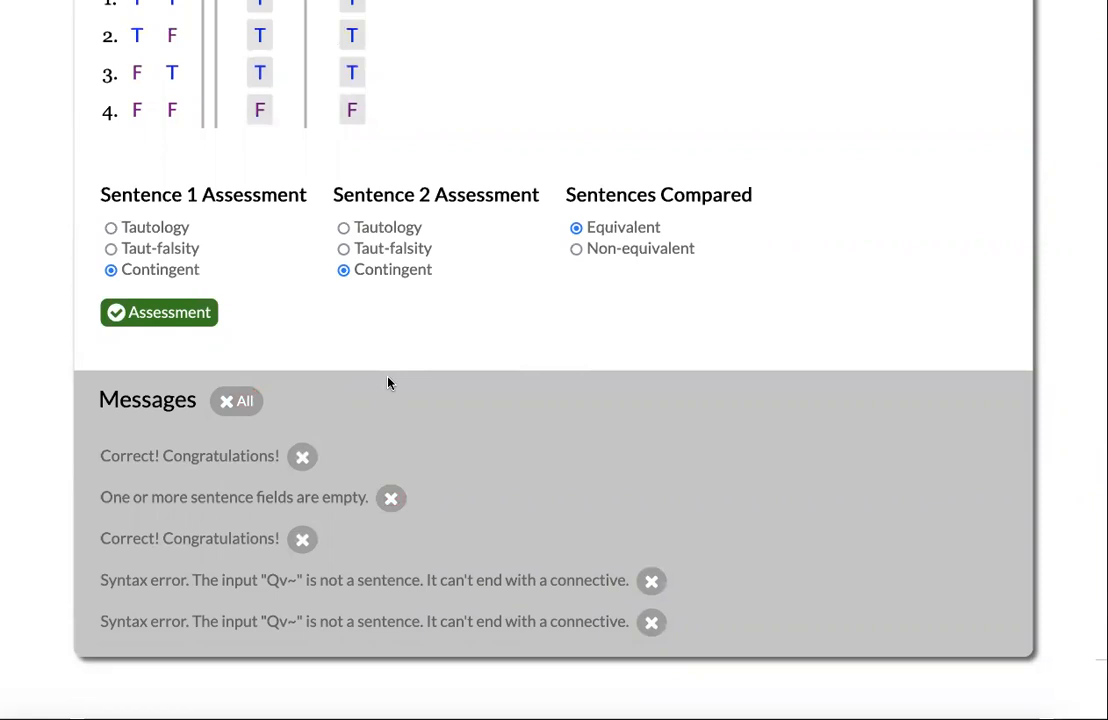
scroll(389, 383, "up", 2)
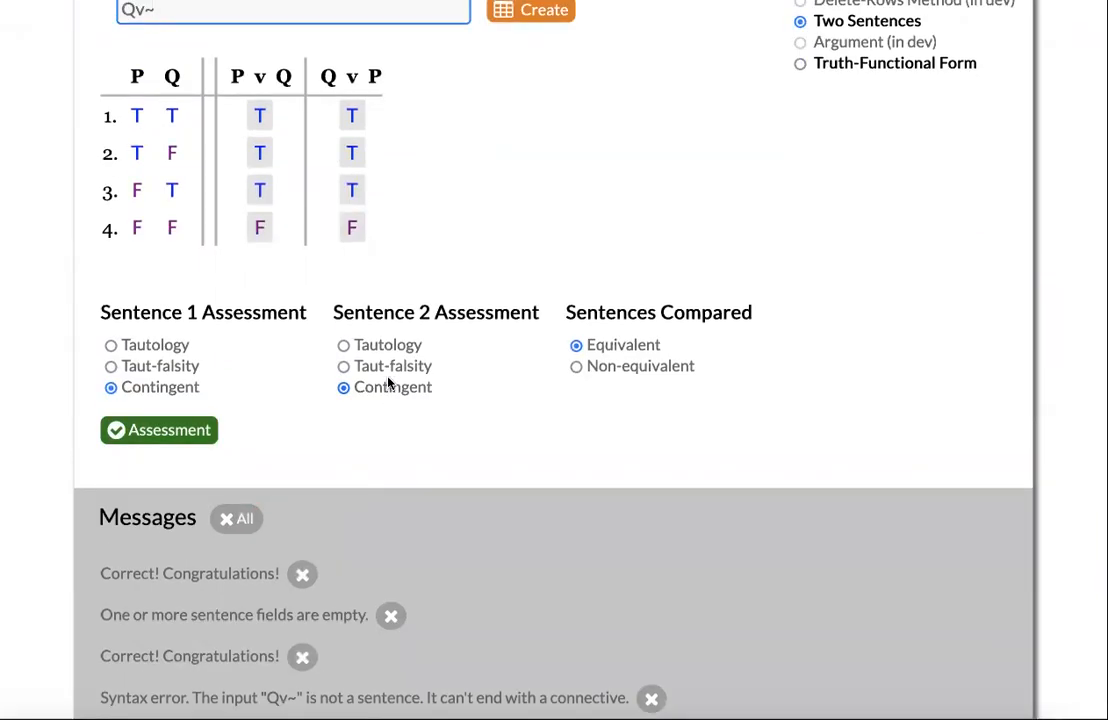
left_click(236, 518)
- Create a Truth-Functional Form exercise for the sentence AxP(x)&~AxQ(x)
scroll(400, 470, "up", 3)
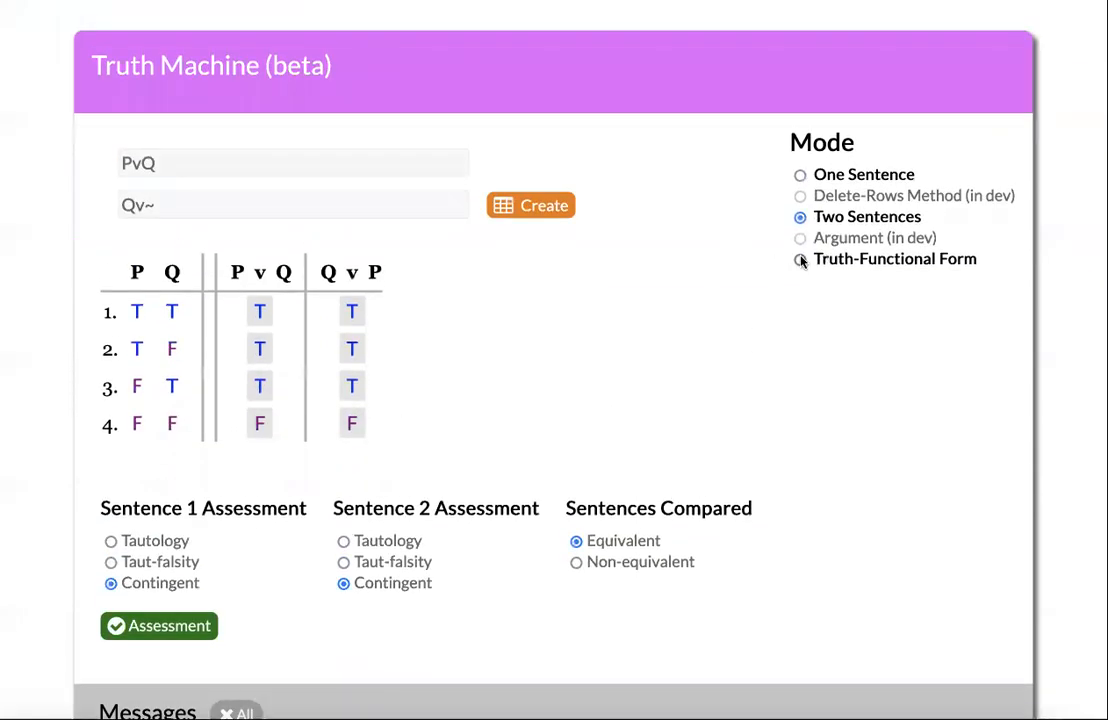
left_click(800, 259)
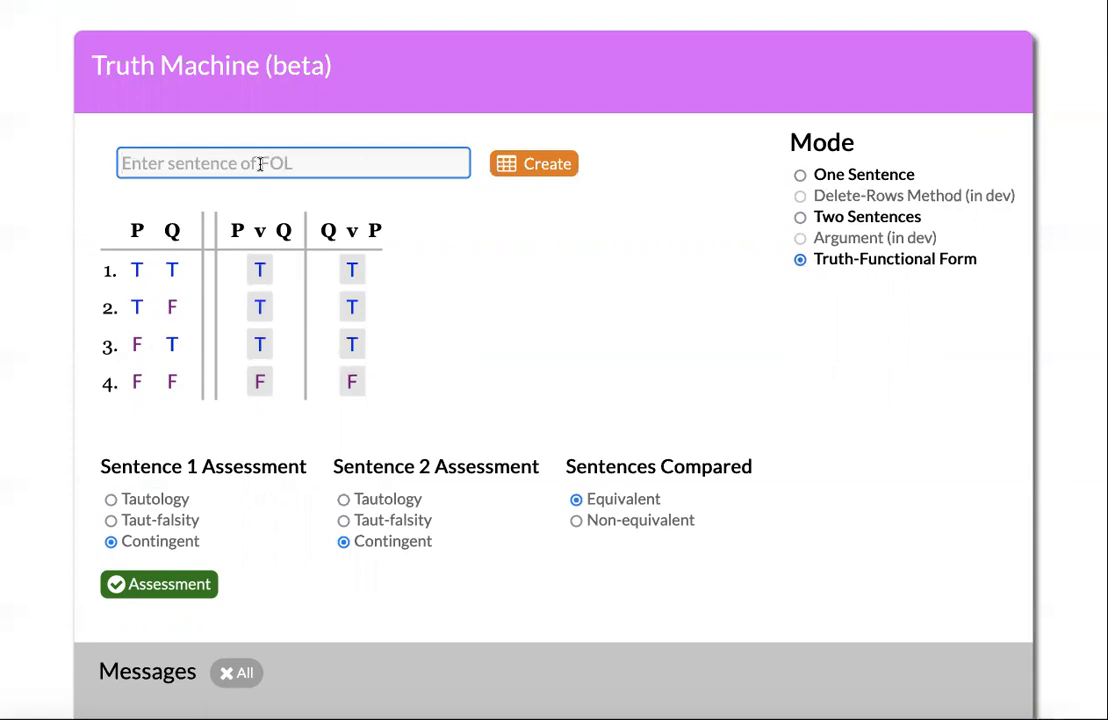
type("Ax")
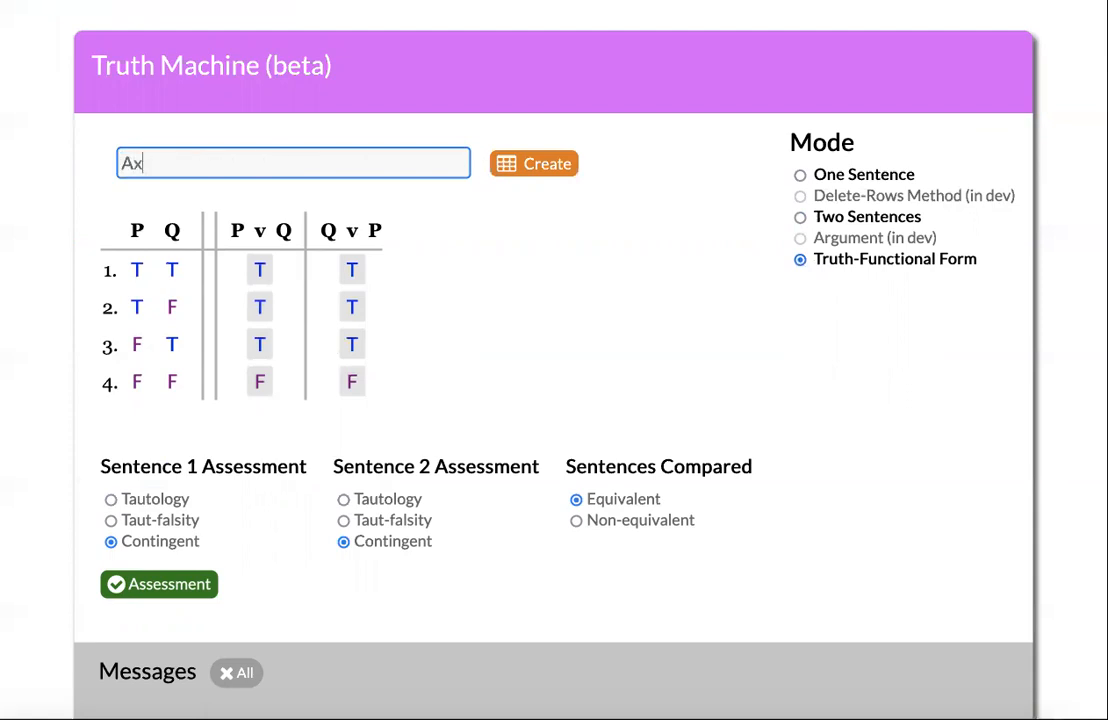
type("P(x)&~AxQ(x)")
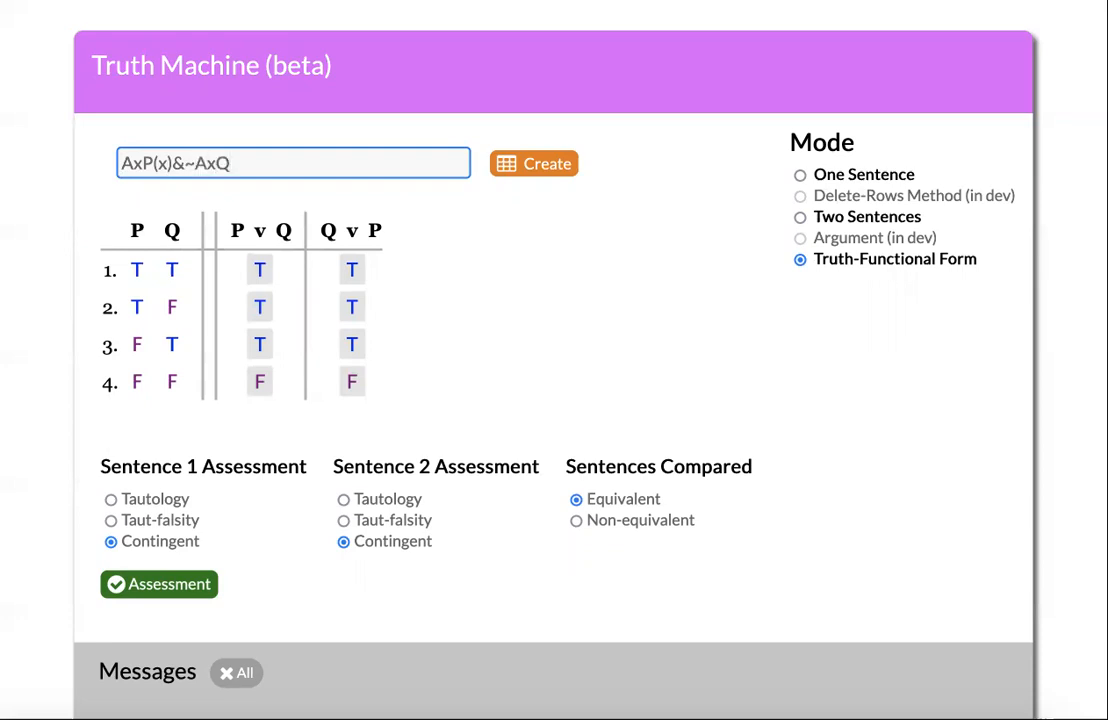
left_click(539, 165)
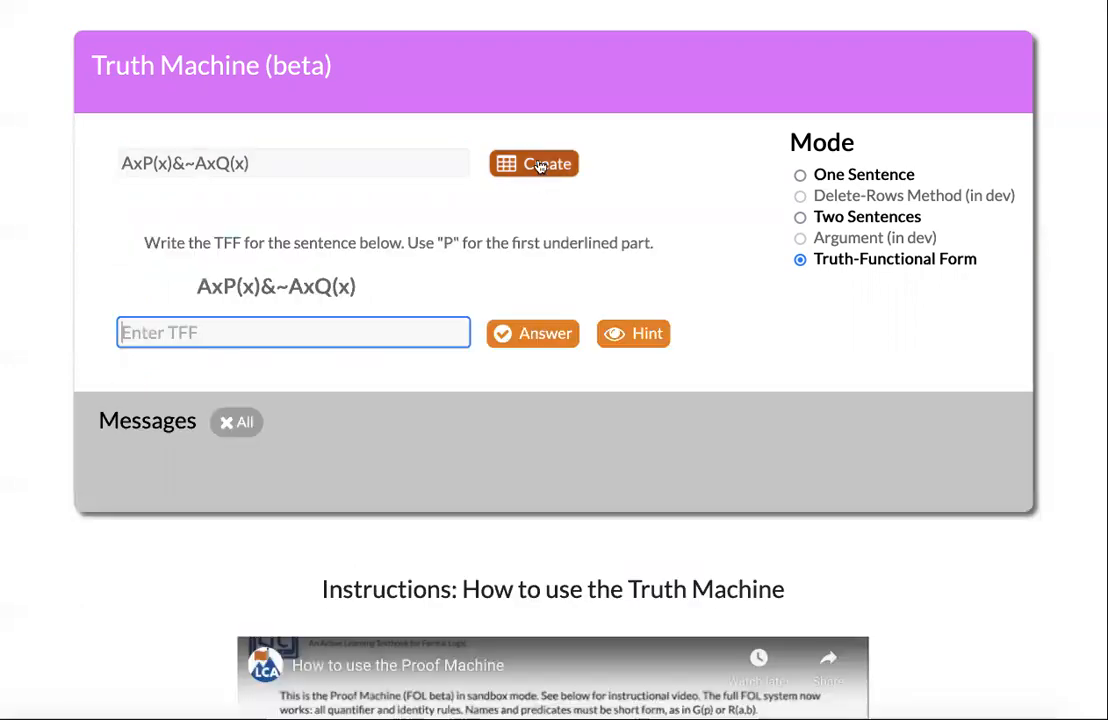
- Examine the entered FOL sentence, its first part AxP(x), and the instruction about which letter to use
left_click(258, 165)
left_click_drag(258, 165, 45, 157)
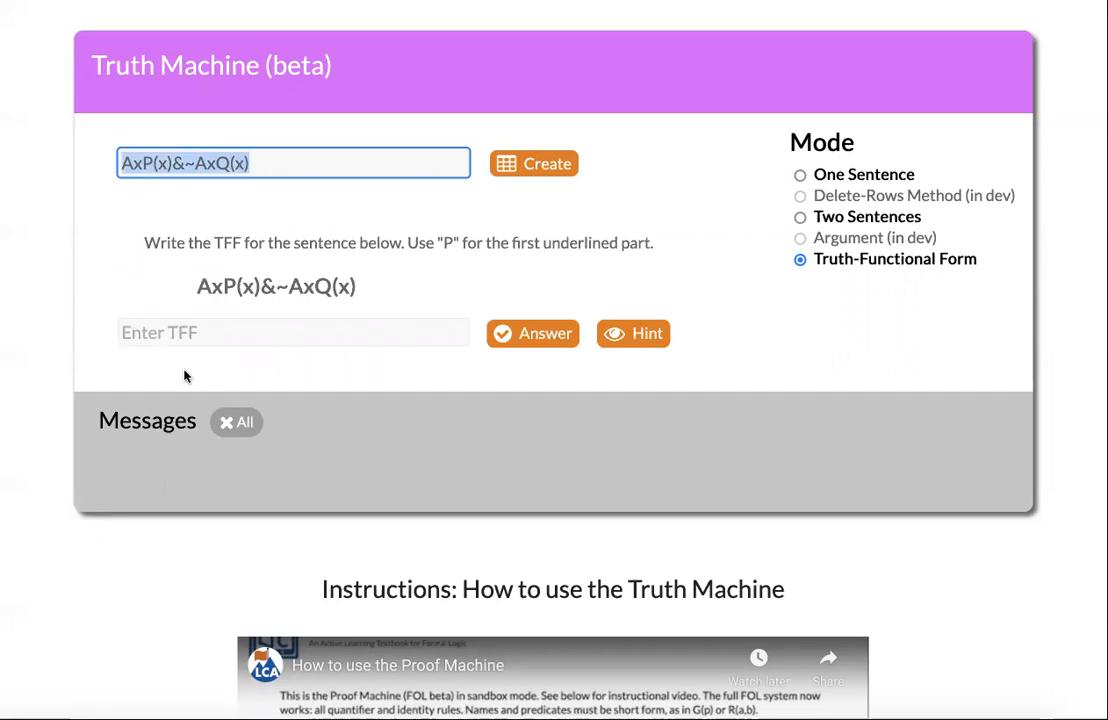
left_click(161, 333)
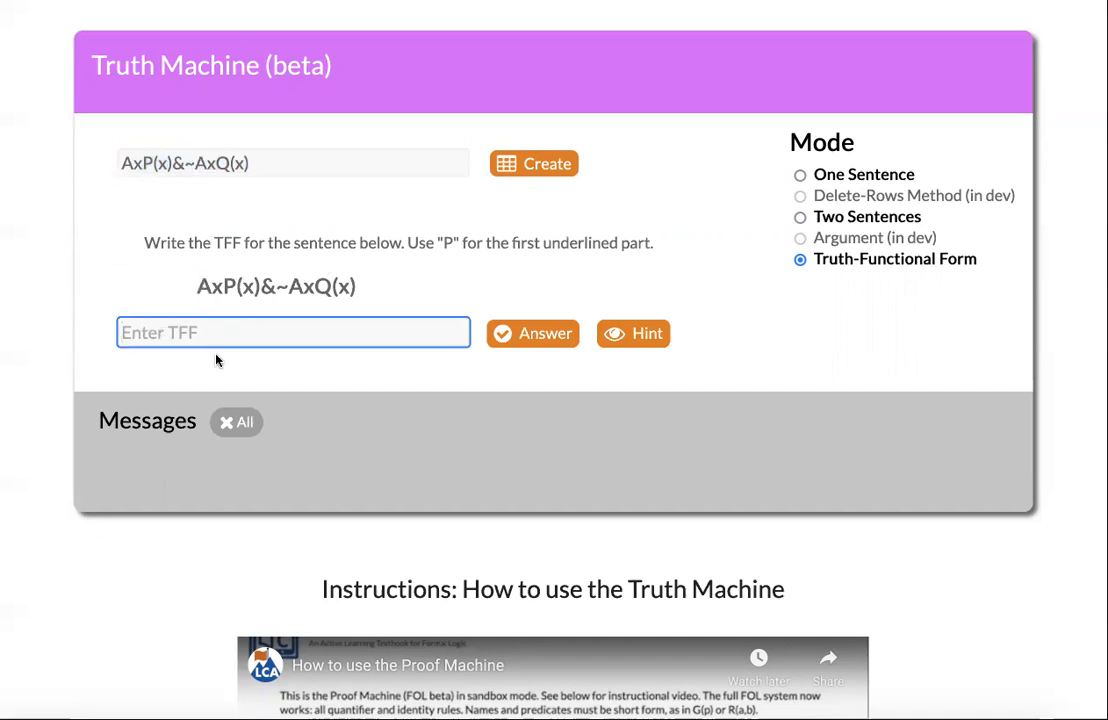
left_click_drag(195, 289, 259, 287)
left_click(228, 331)
left_click(435, 246)
double_click(448, 243)
- Submit P&~Q as the truth-functional form of the displayed sentence
left_click(267, 332)
type("P")
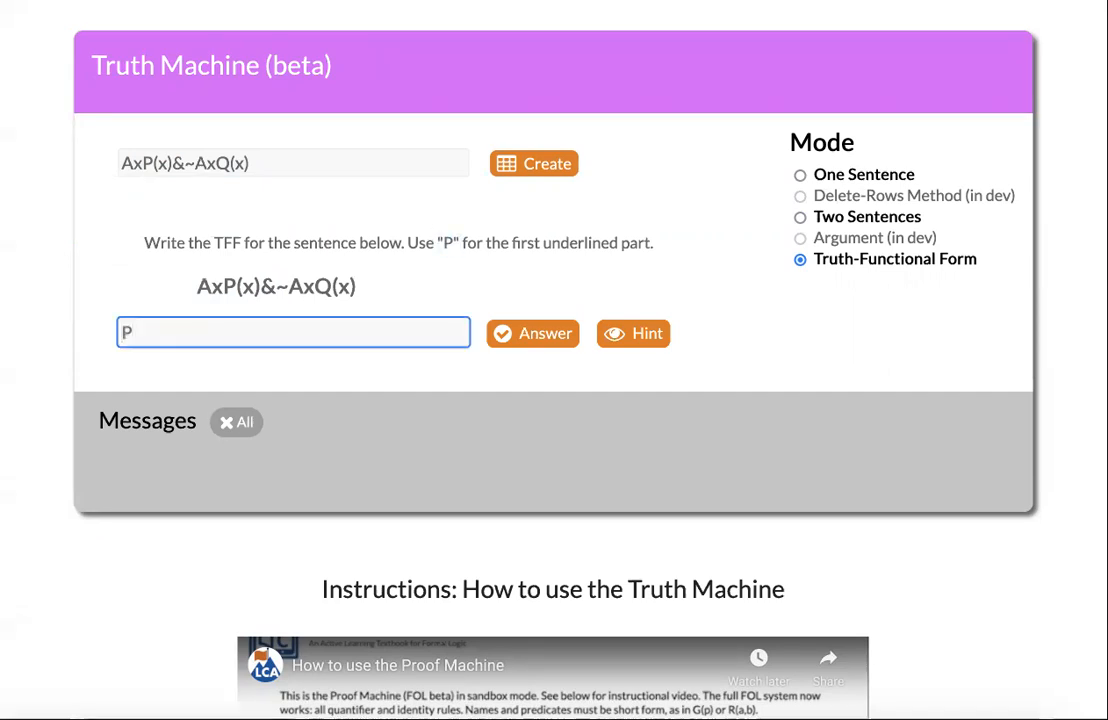
type("&~Q")
key("Return")
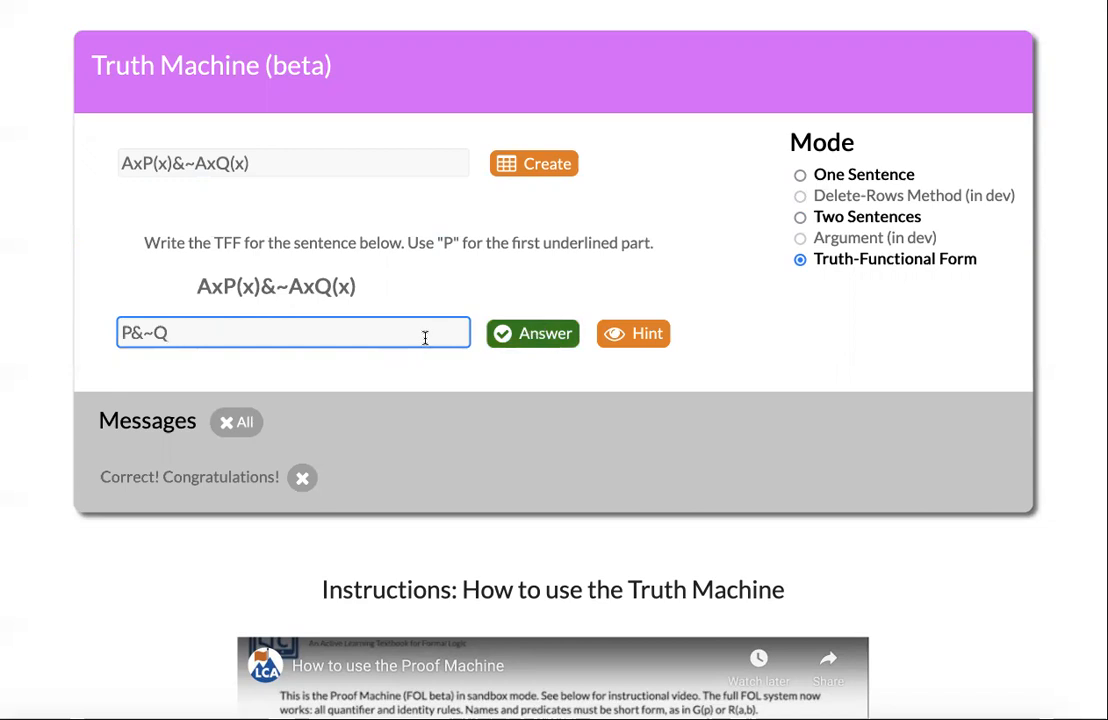
- Change the last letter of the truth-functional form to R and submit P&~R as the answer
key("BackSpace")
type("R")
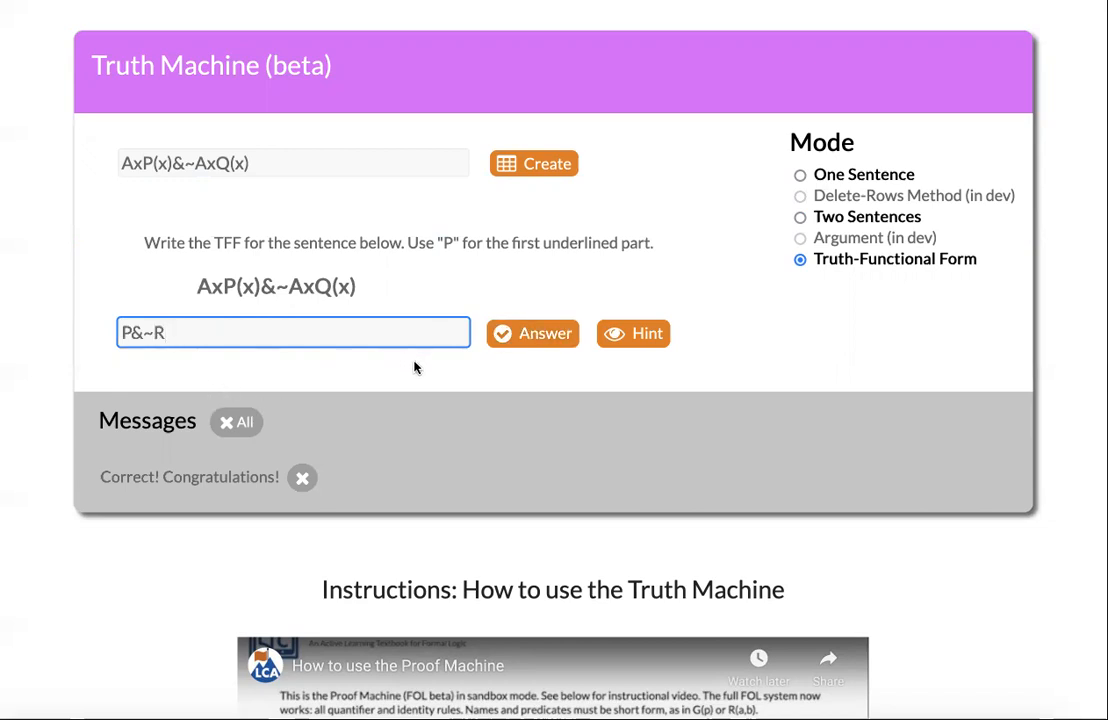
left_click(513, 336)
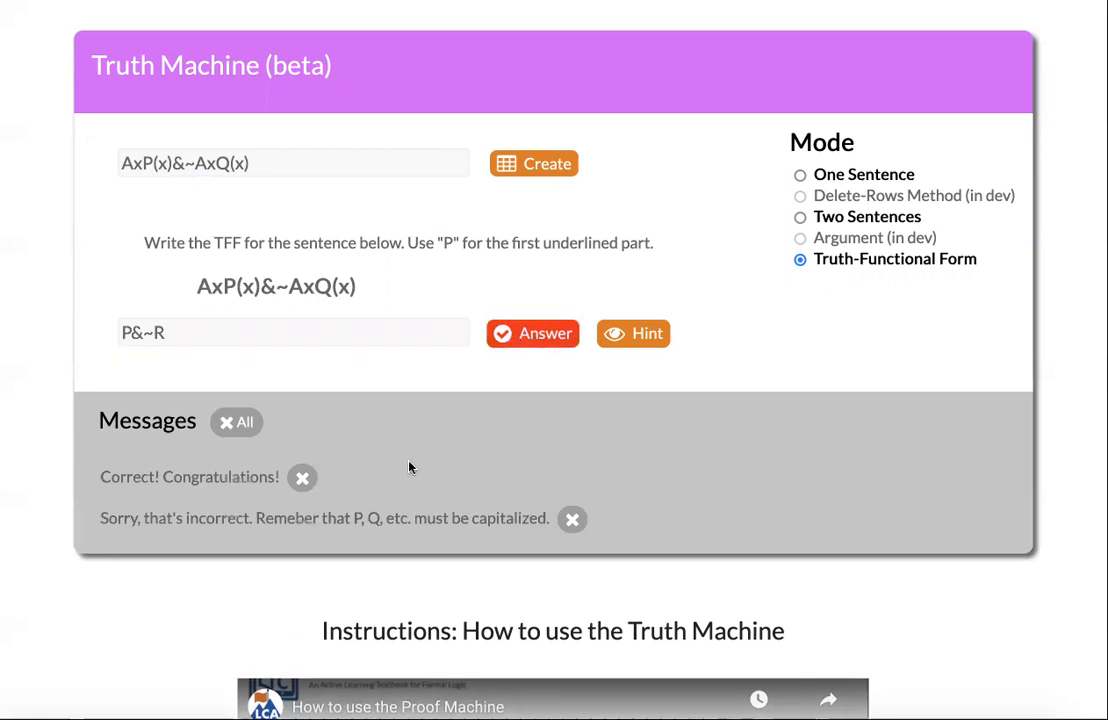
- Request a hint for the submitted answer P&~R and compare the hint's quoted portion with the answer's opening symbols and last letter
left_click(633, 340)
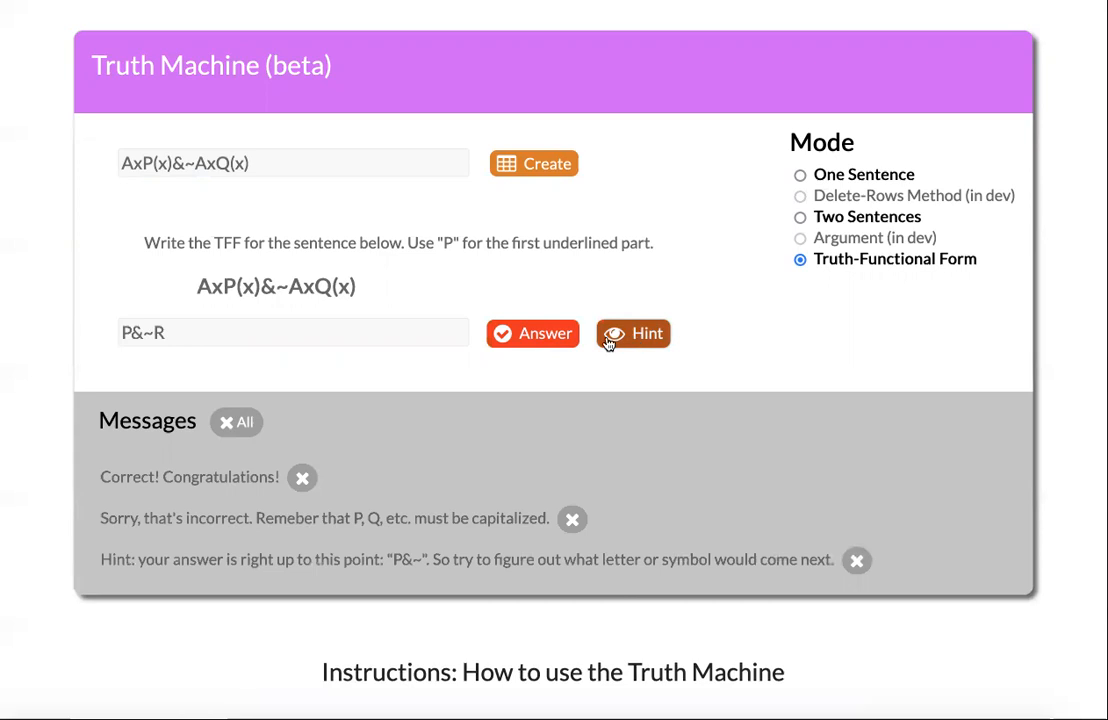
left_click_drag(121, 333, 138, 333)
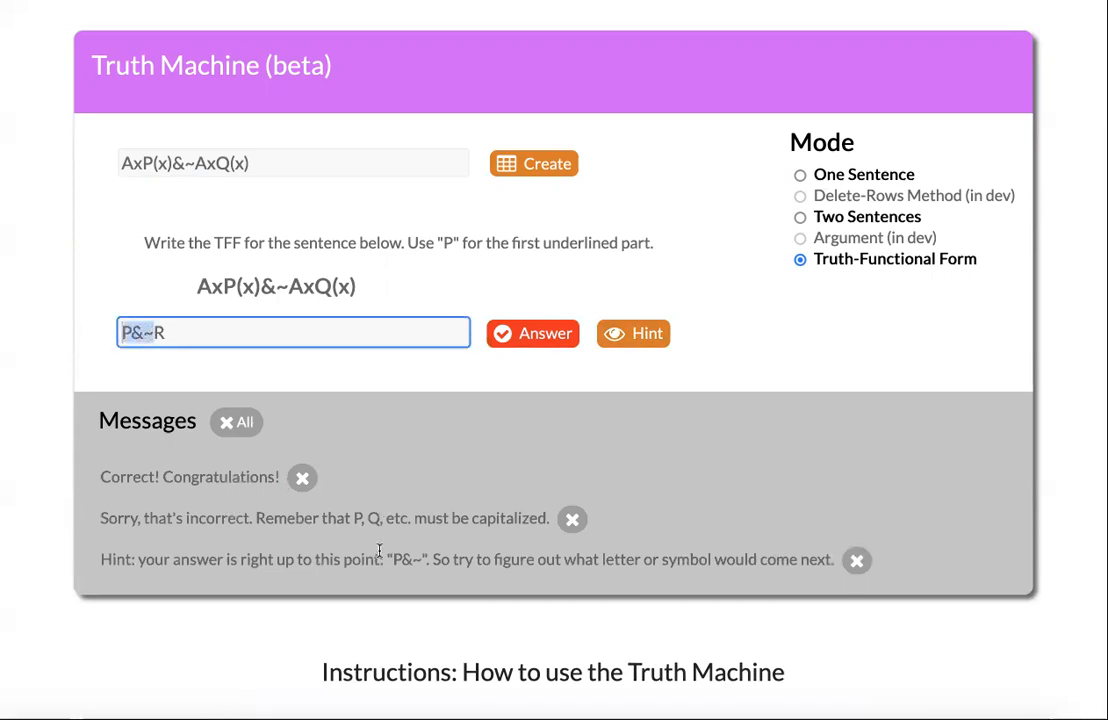
left_click_drag(392, 560, 422, 560)
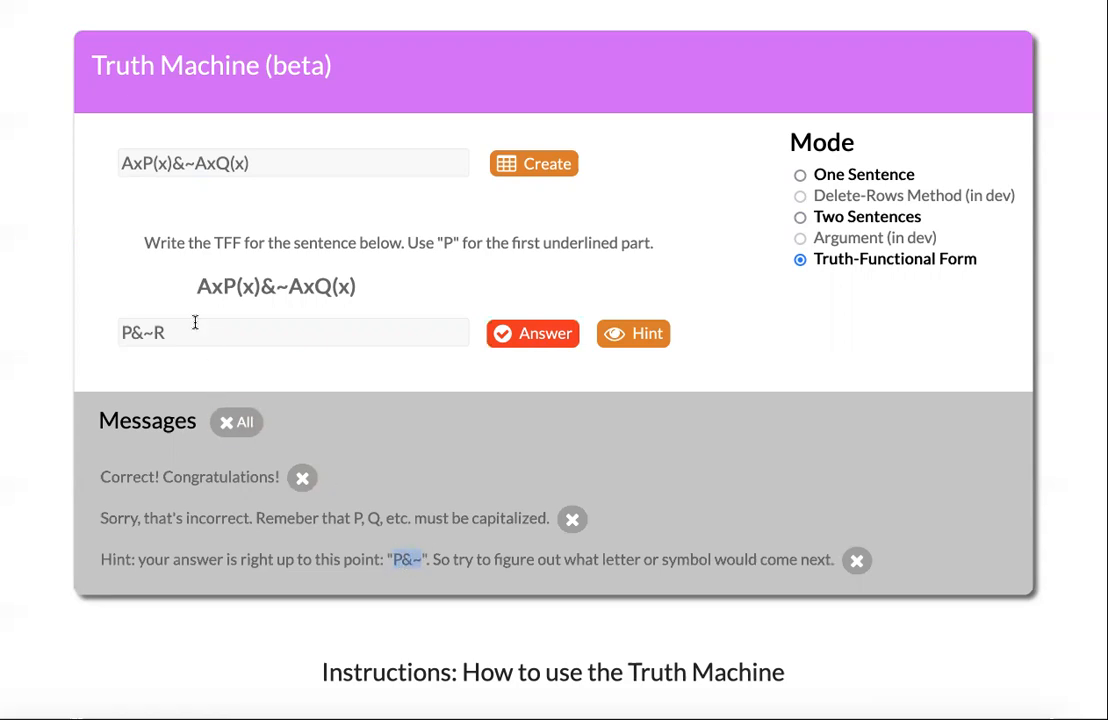
left_click_drag(171, 332, 157, 338)
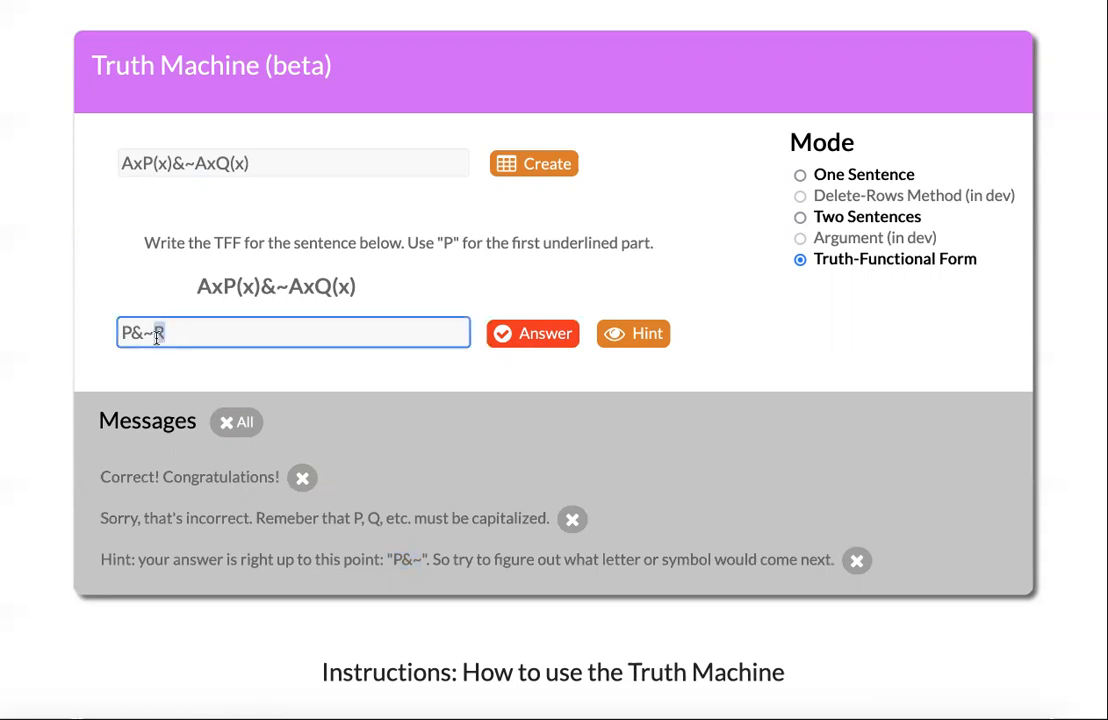